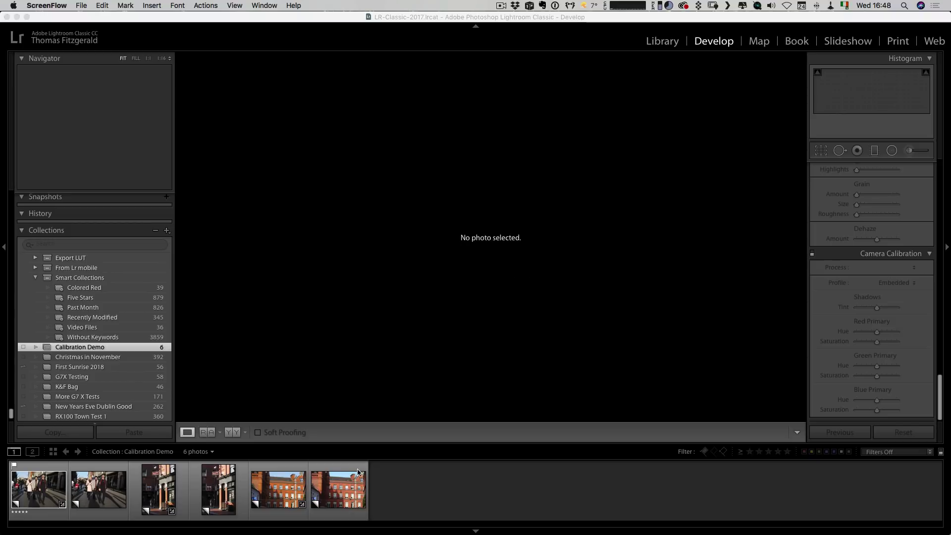
Browse the filmstrip copies and open the street photo's raw copy, IMG_0384.CR2
click(347, 494)
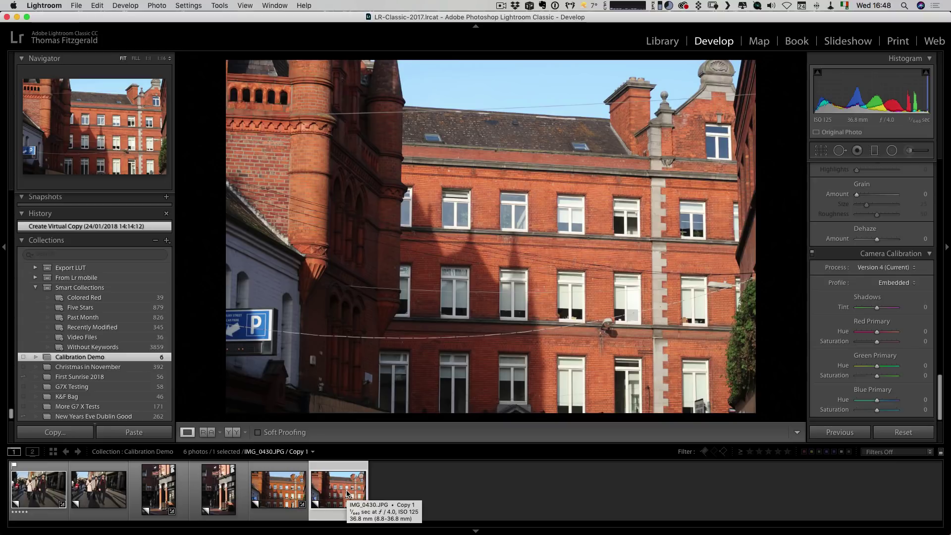
click(290, 487)
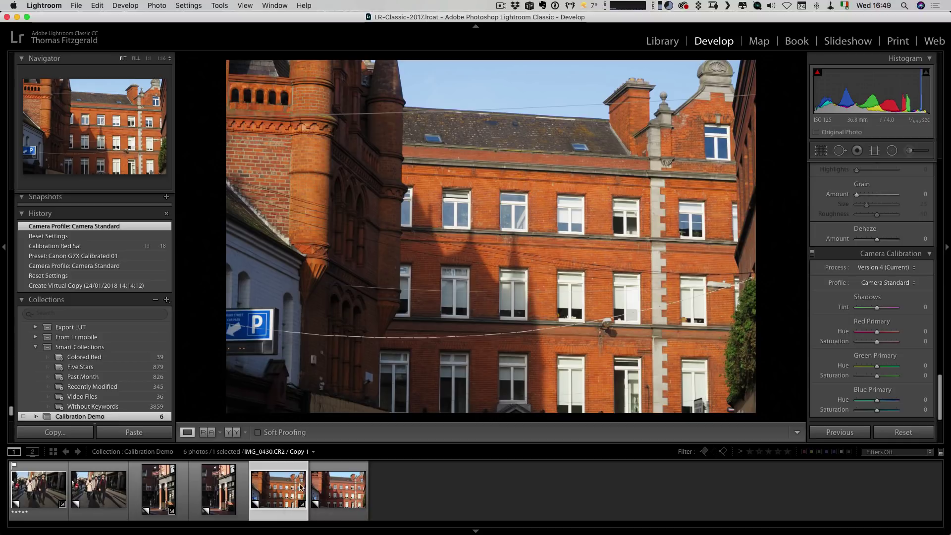
click(85, 484)
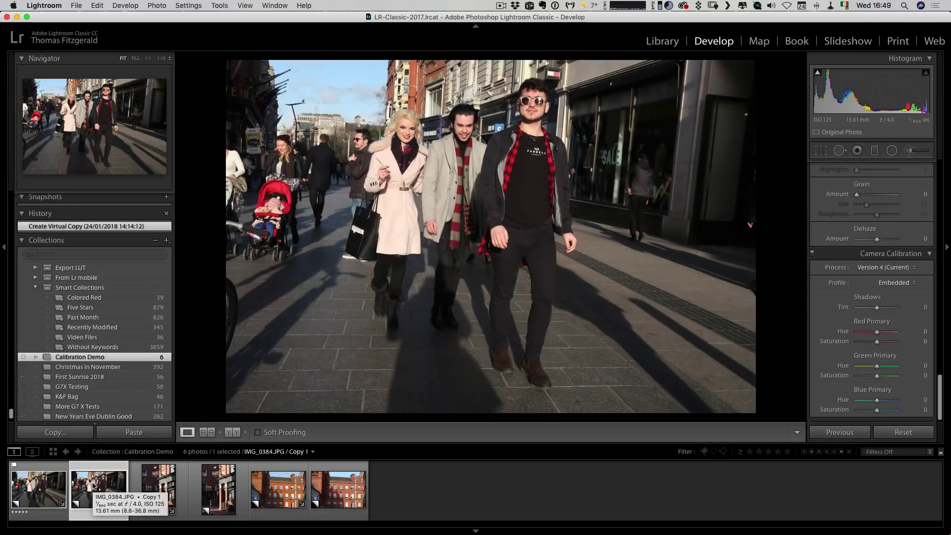
click(48, 484)
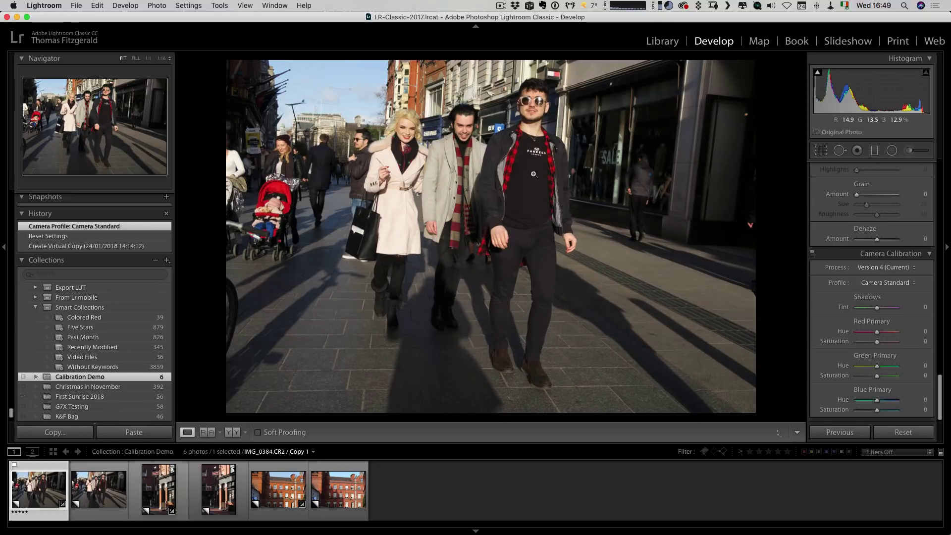
Inspect the man's face and sunglasses at 1:1, then return to Fit
click(535, 115)
drag(535, 115, 570, 272)
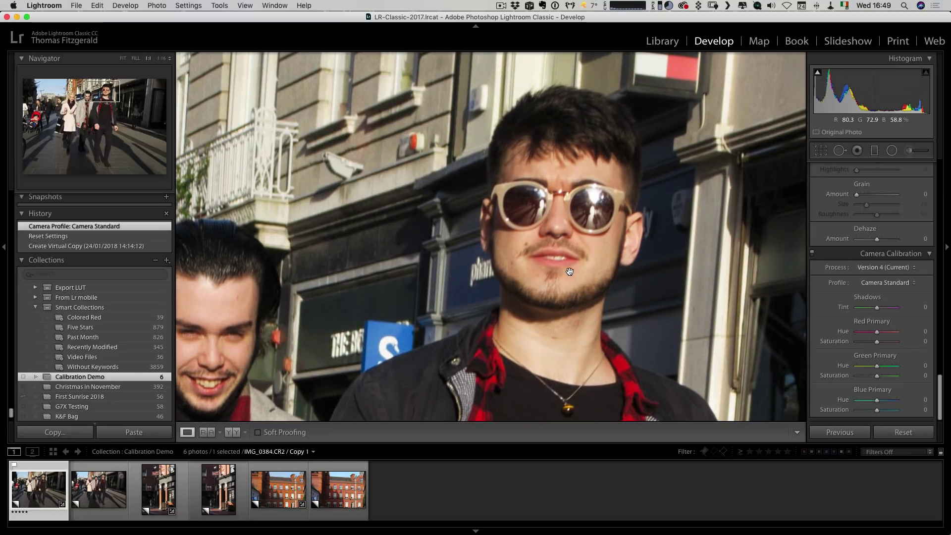
click(569, 271)
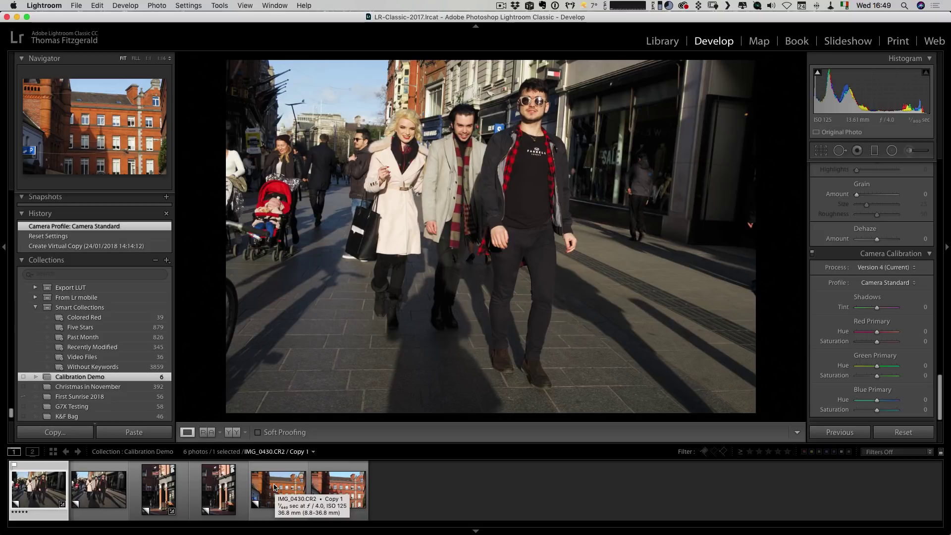
Load the red-brick building's raw virtual copy, IMG_0430.CR2 / Copy 1, in Develop
click(274, 486)
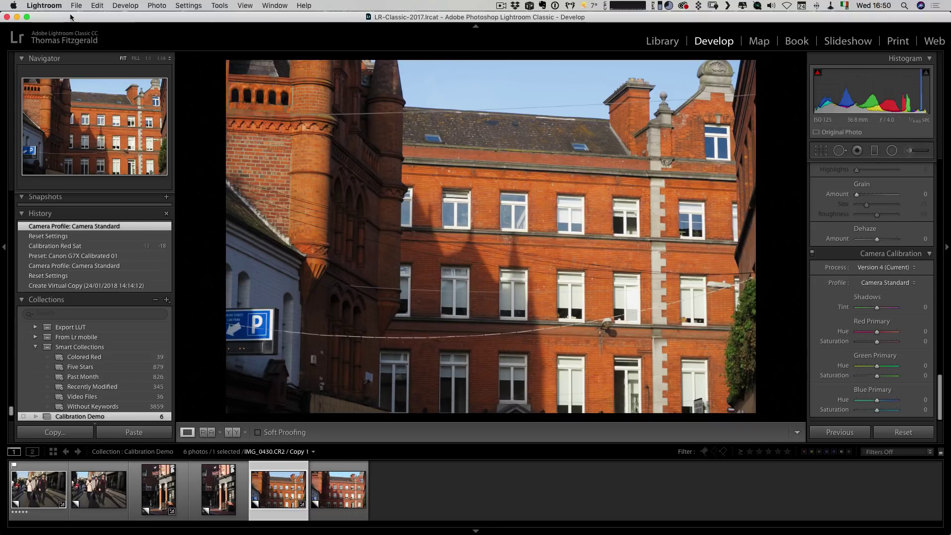
click(57, 5)
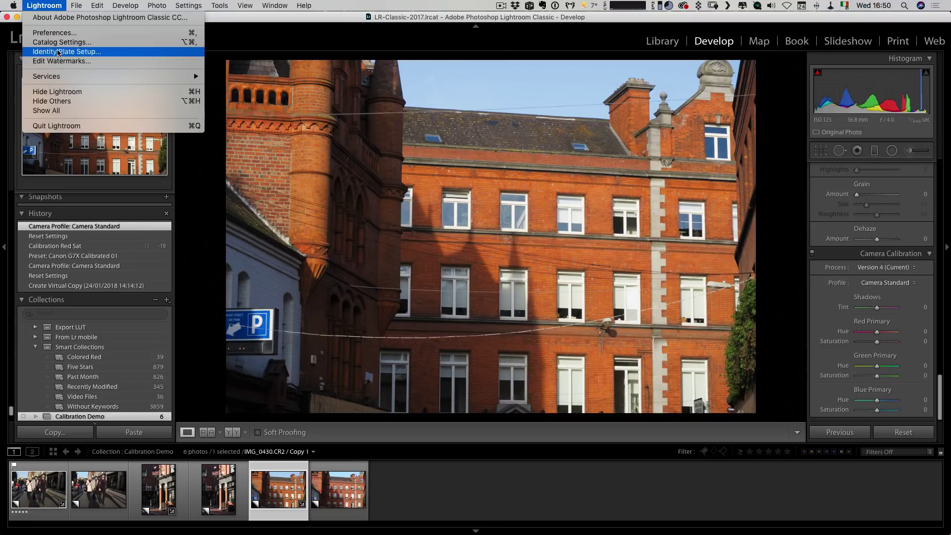
click(55, 33)
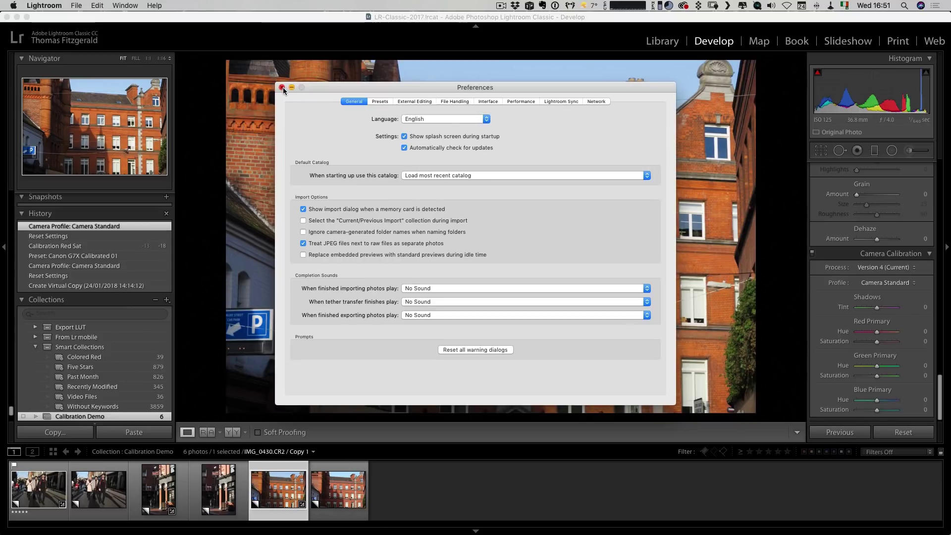
click(282, 88)
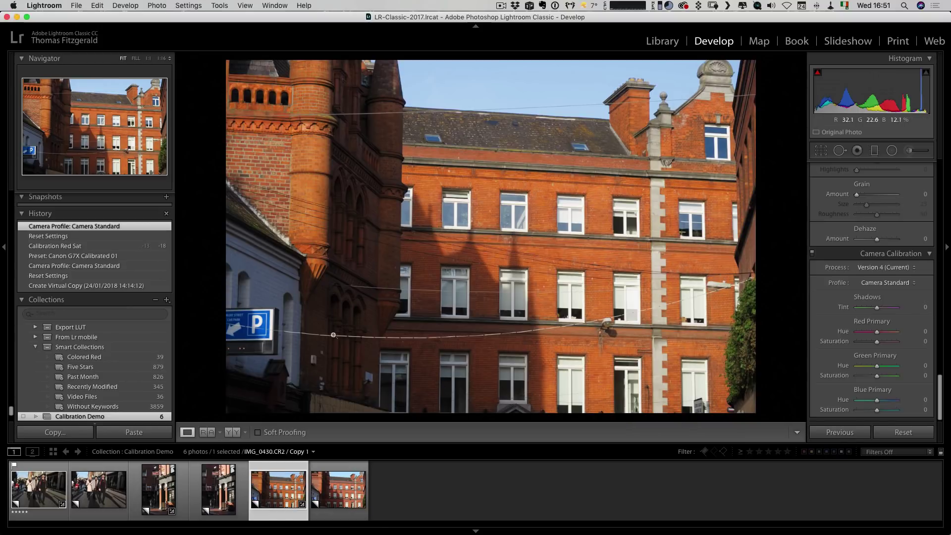
Set the building JPG copy as the reference photo and show Reference View side by side
click(346, 490)
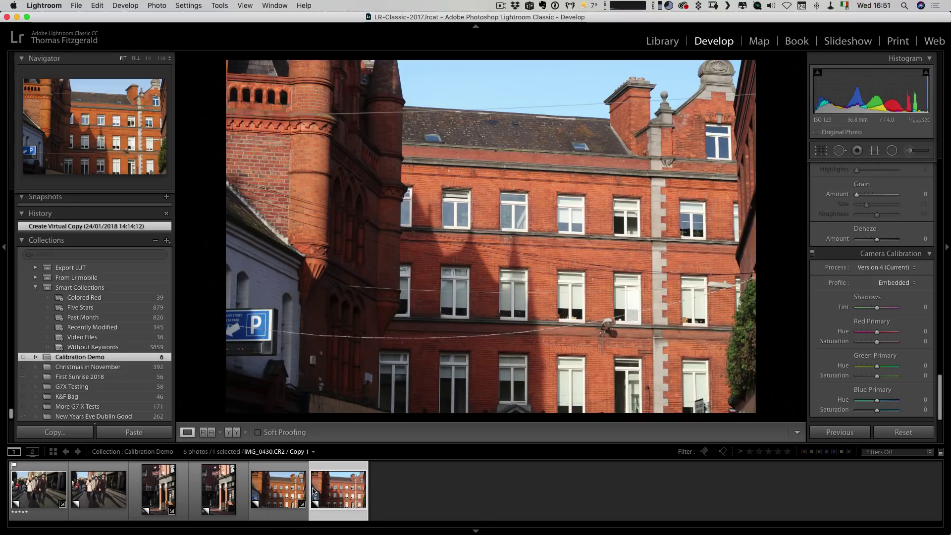
right_click(341, 480)
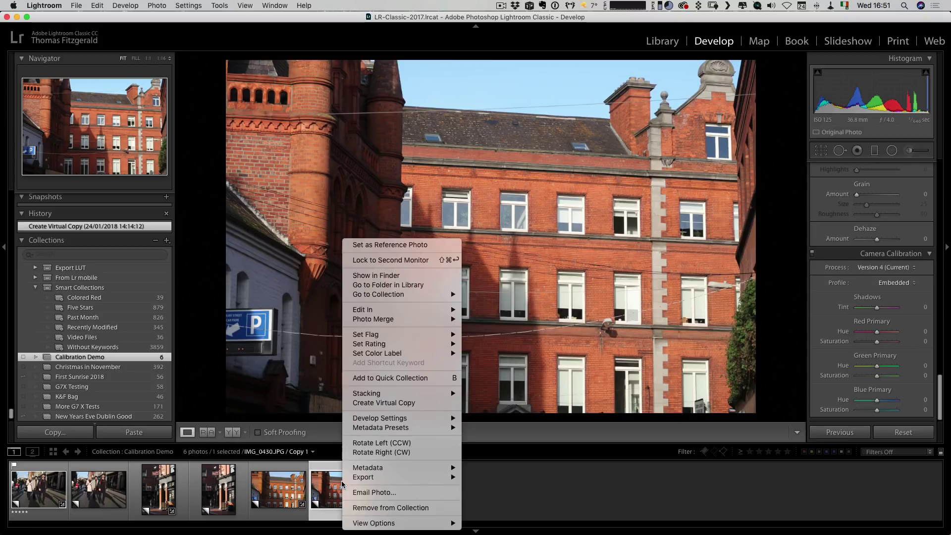
click(384, 245)
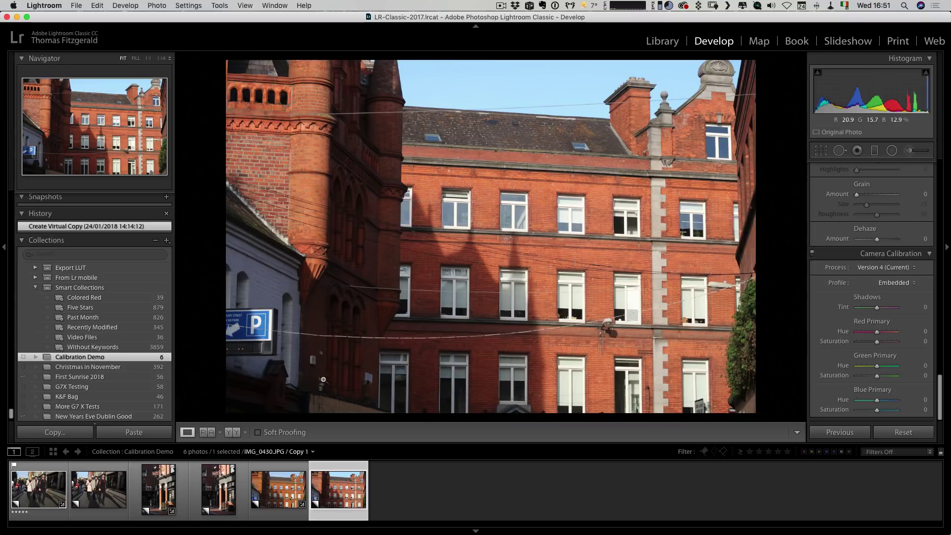
click(206, 435)
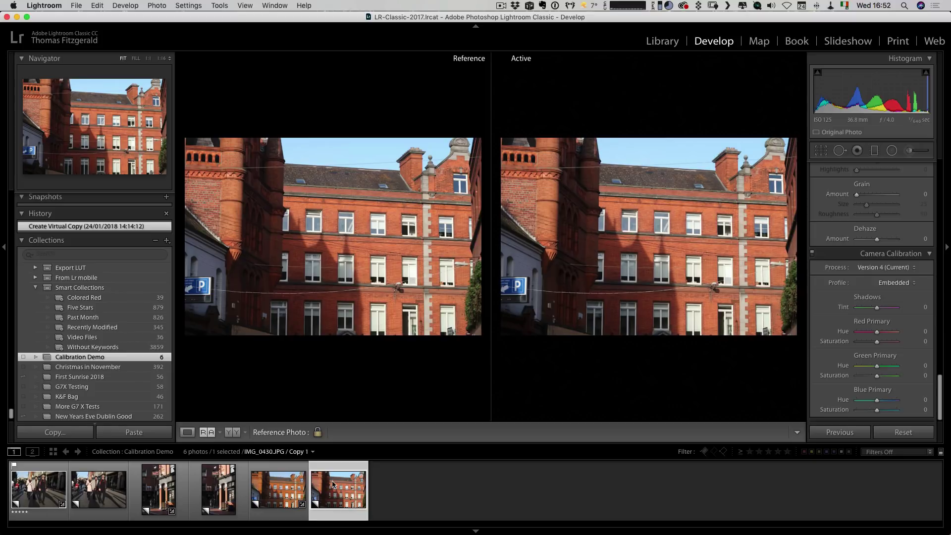
Make the raw building copy the active photo and scroll the right panel to Camera Calibration
click(283, 488)
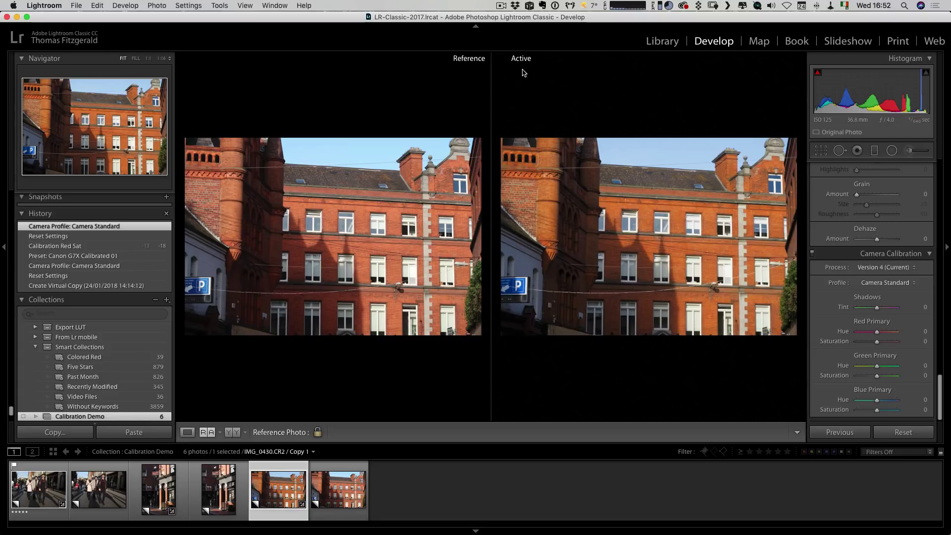
scroll(872, 218, up, 2)
scroll(873, 221, up, 20)
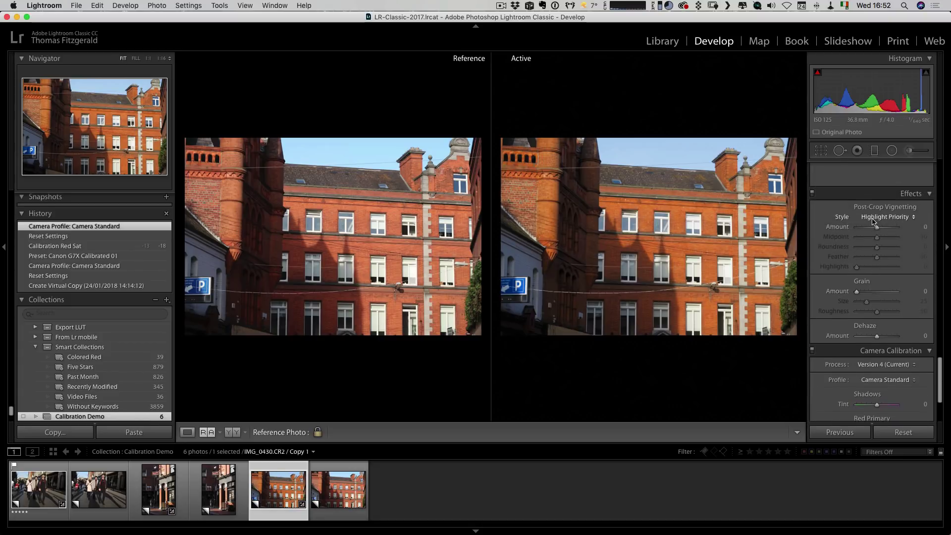
scroll(872, 221, down, 20)
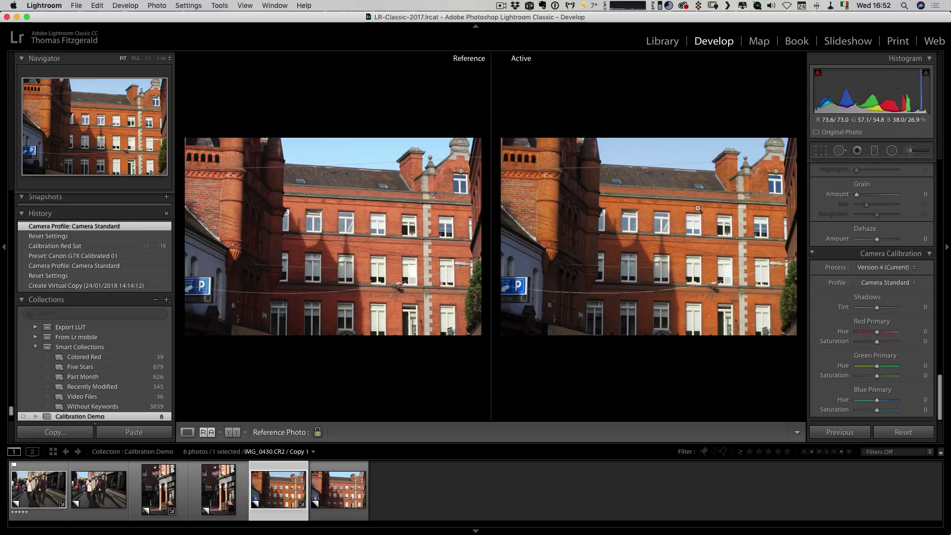
Zoom both photos to 1:1 and match the brickwork above a window
click(667, 270)
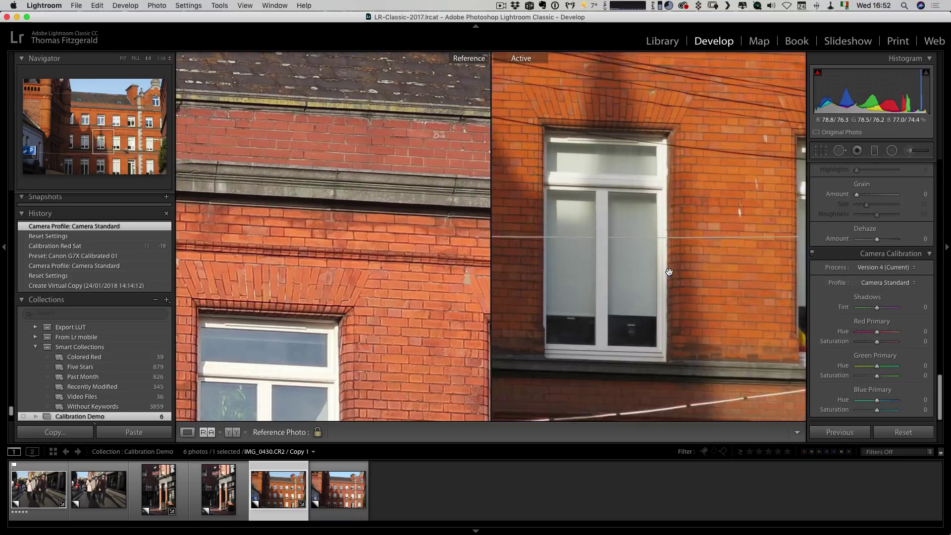
drag(669, 271, 664, 383)
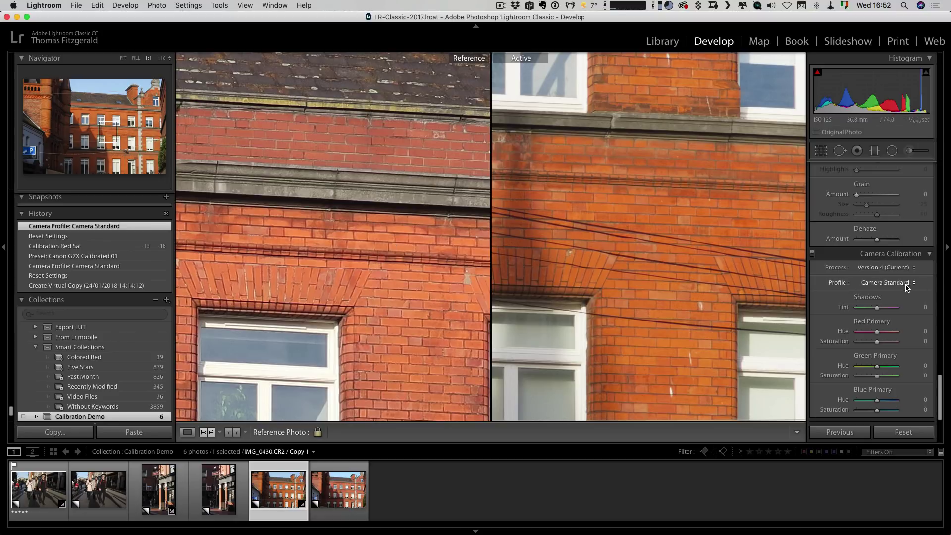
drag(634, 251, 534, 245)
scroll(534, 246, up, 5)
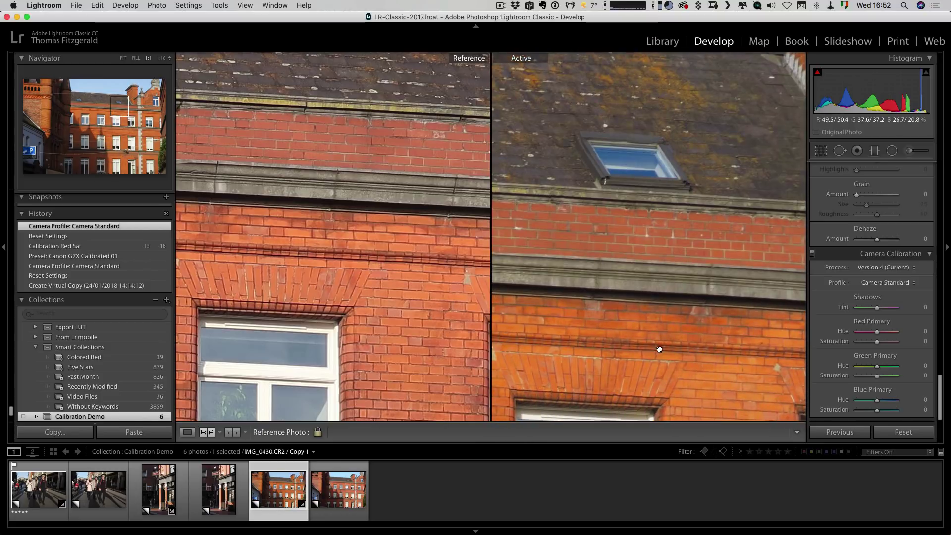
Set calibration Red Primary Hue −5, Red Saturation −7 and Green Primary Hue +7
drag(677, 275, 604, 273)
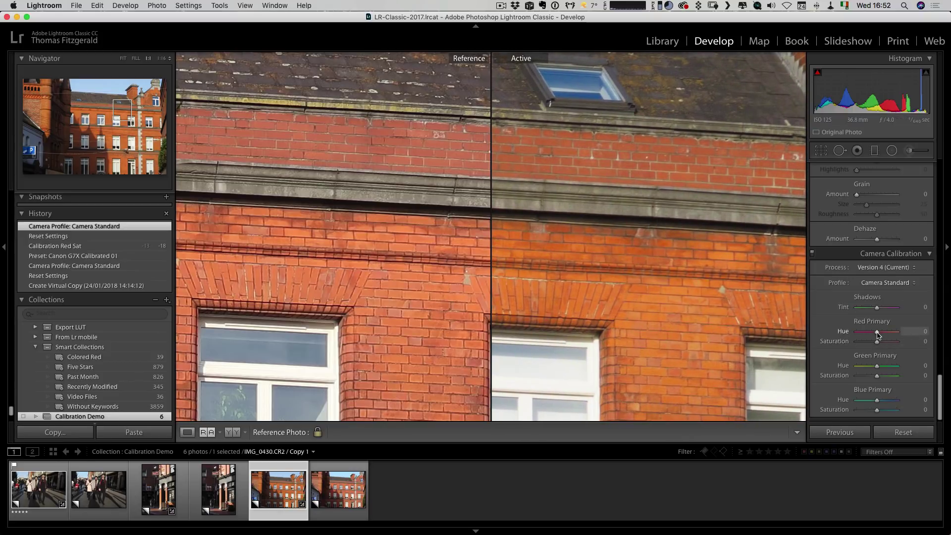
click(924, 331)
text(-5)
key(Return)
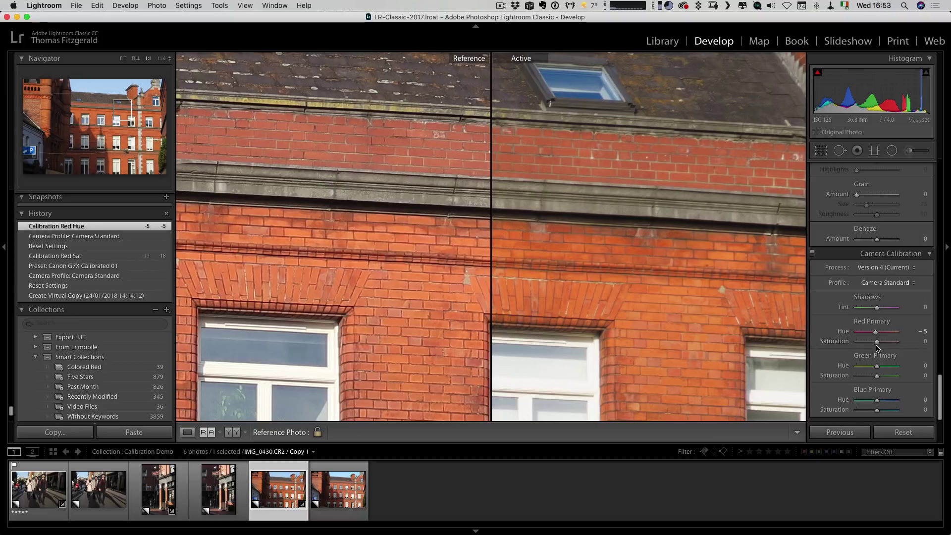
drag(876, 345, 875, 345)
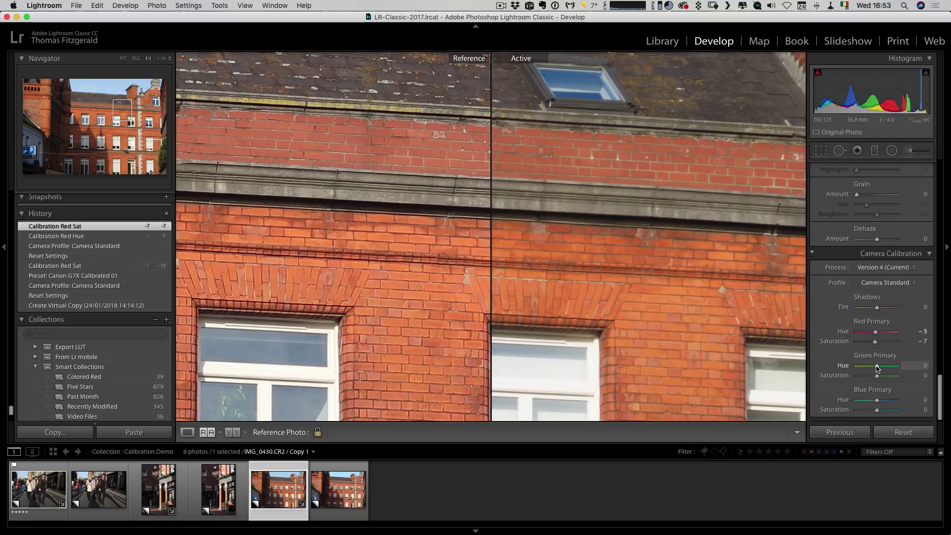
drag(876, 365, 879, 365)
mouse_move(624, 269)
mouse_down()
mouse_move(624, 218)
mouse_move(627, 267)
mouse_move(636, 274)
mouse_up()
click(651, 271)
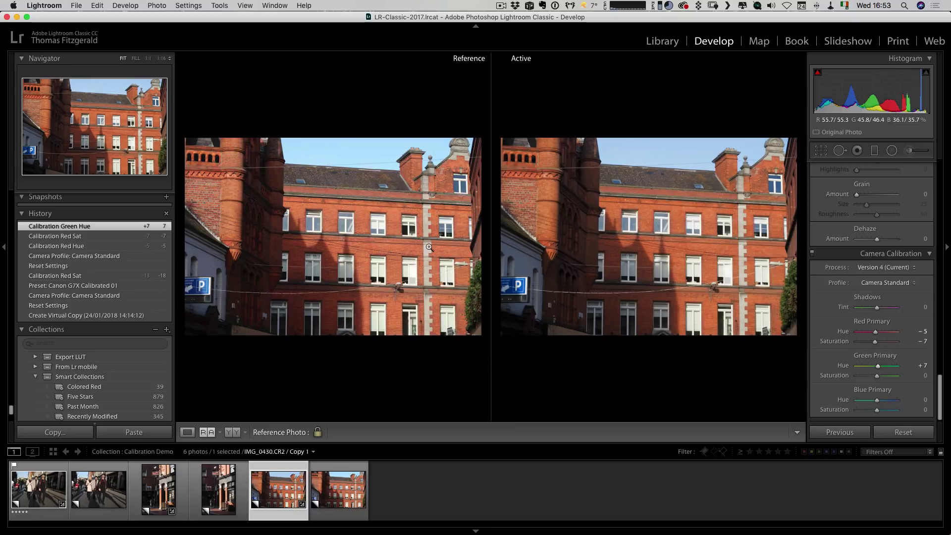
Raise calibration Shadows Tint to +5 while comparing the brickwork at 1:1
click(430, 248)
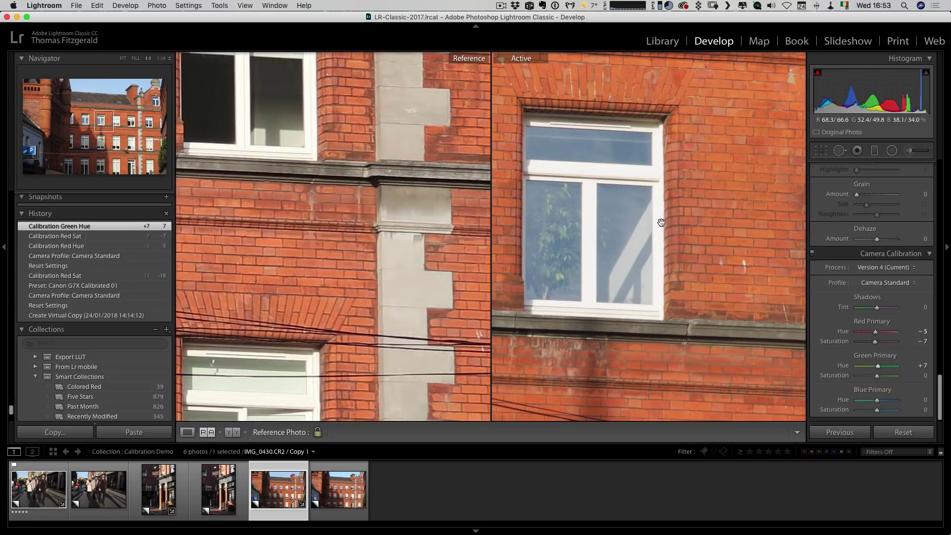
drag(678, 290, 700, 380)
drag(652, 230, 655, 296)
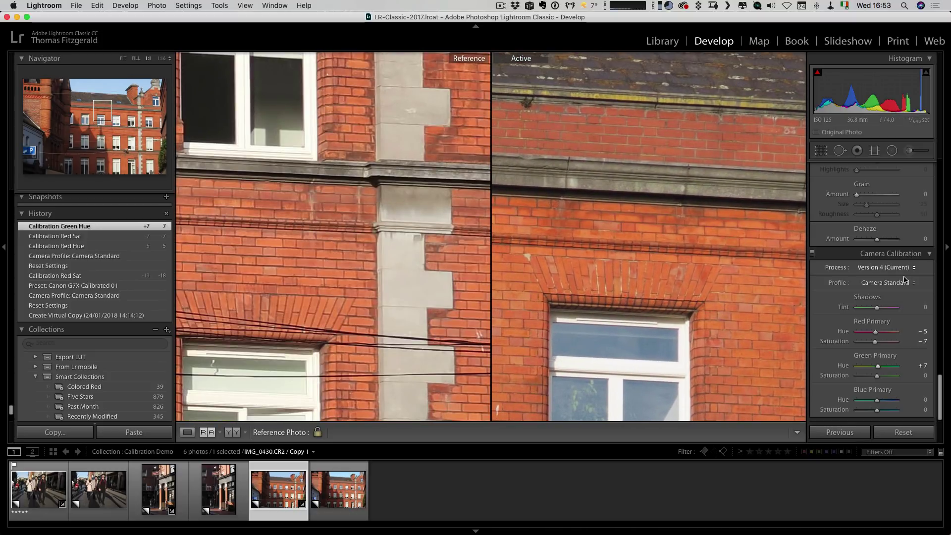
drag(877, 308, 879, 310)
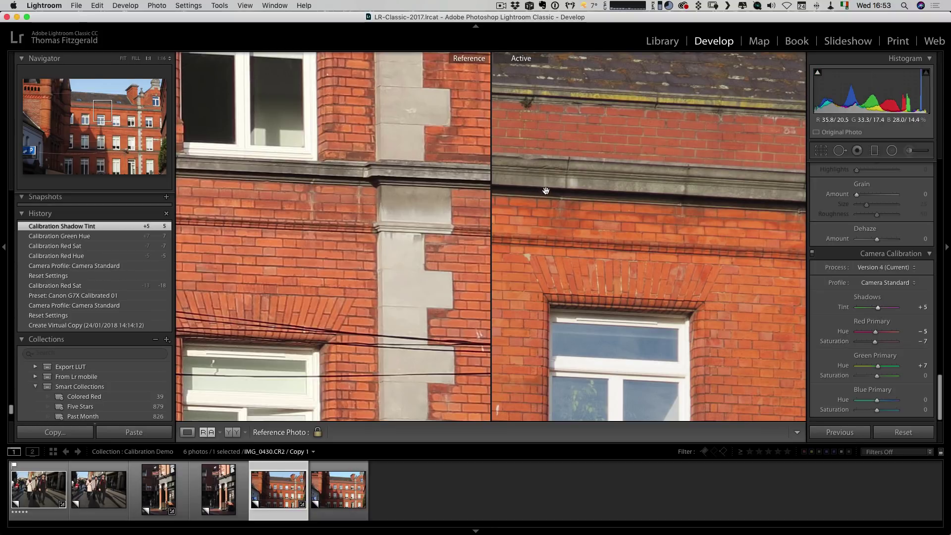
scroll(677, 246, down, 5)
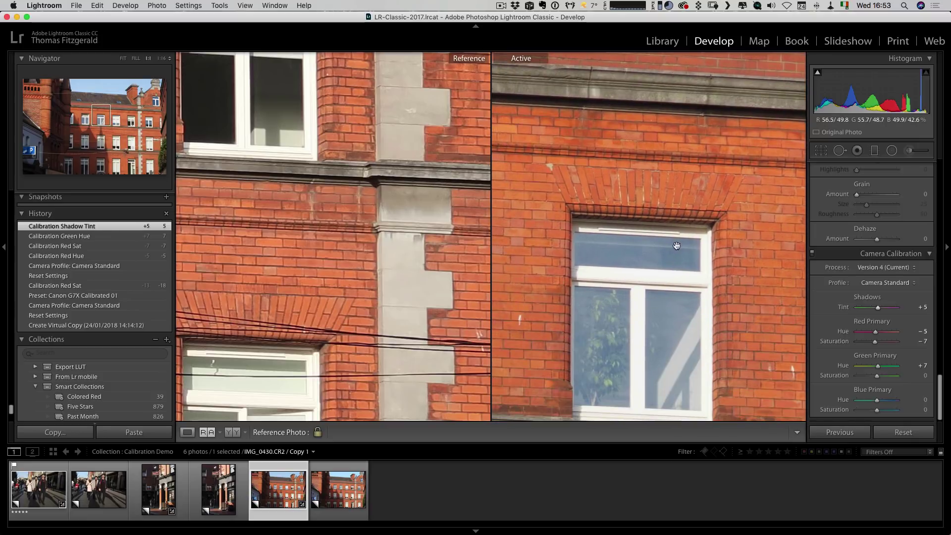
scroll(676, 246, down, 10)
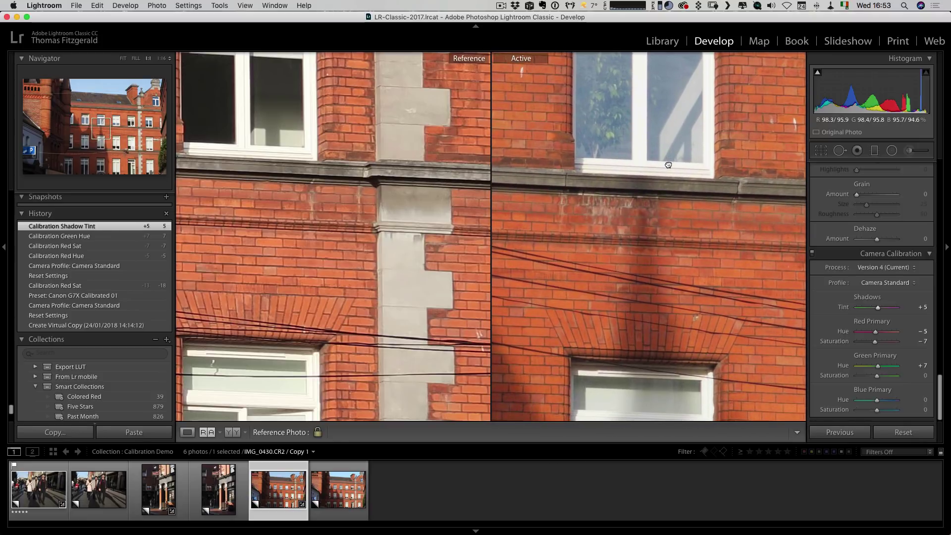
click(665, 179)
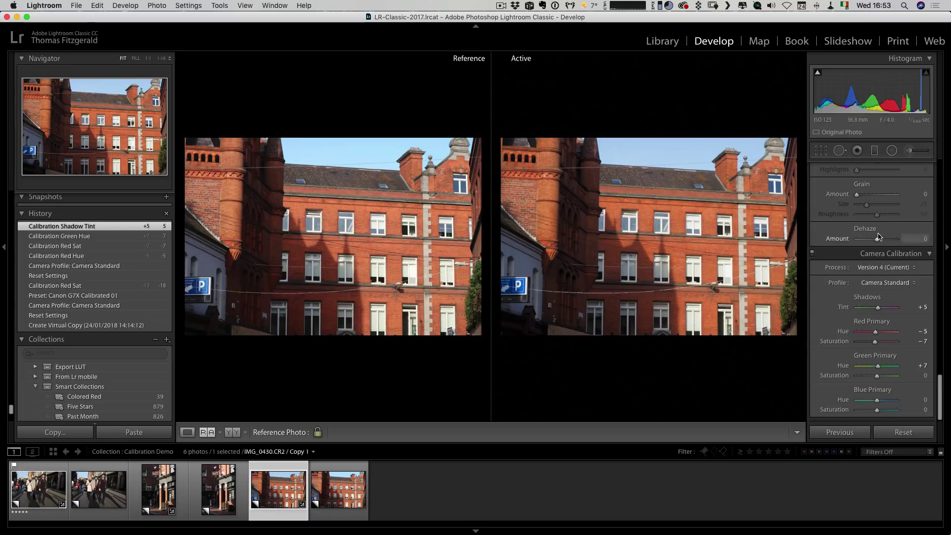
Raise Sharpening Amount from 25 to 35, checking the roof ledge at 1:1
scroll(878, 236, up, 10)
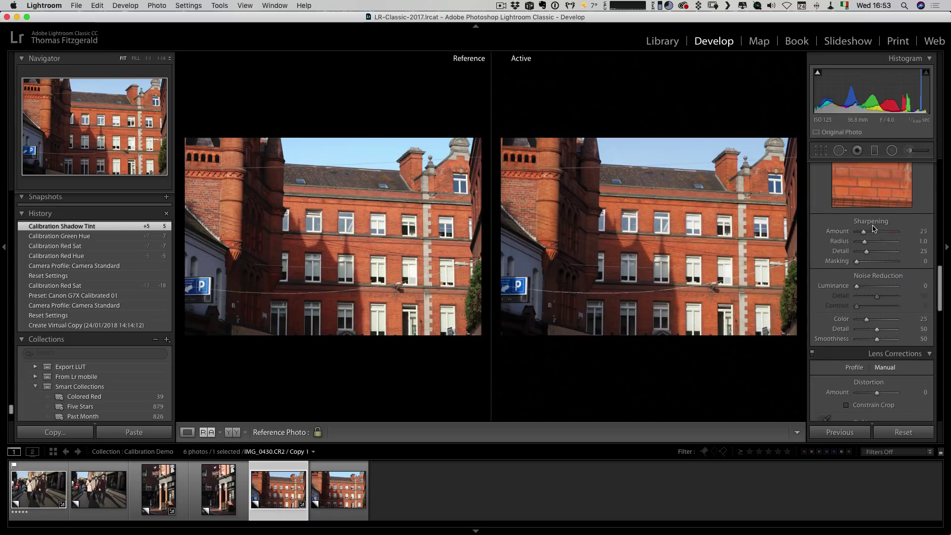
click(658, 214)
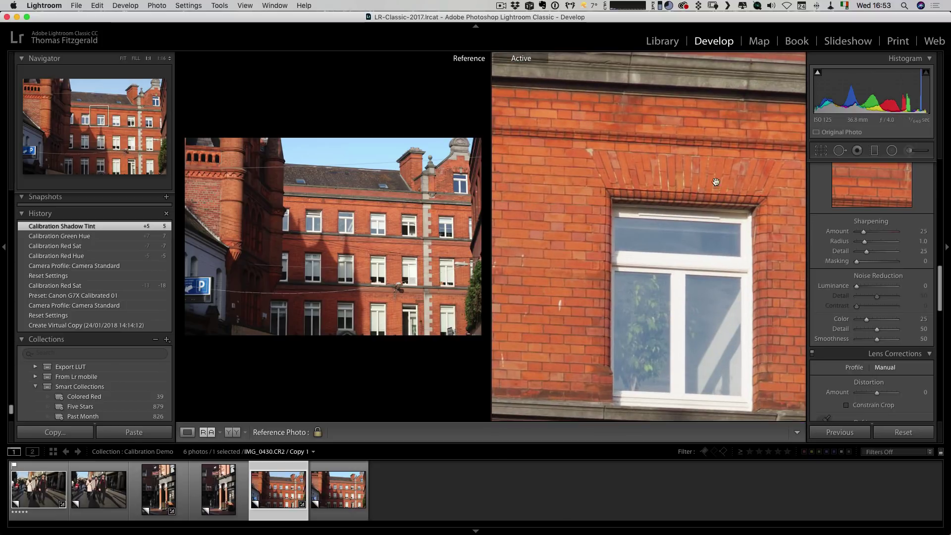
drag(864, 231, 865, 233)
drag(654, 149, 655, 272)
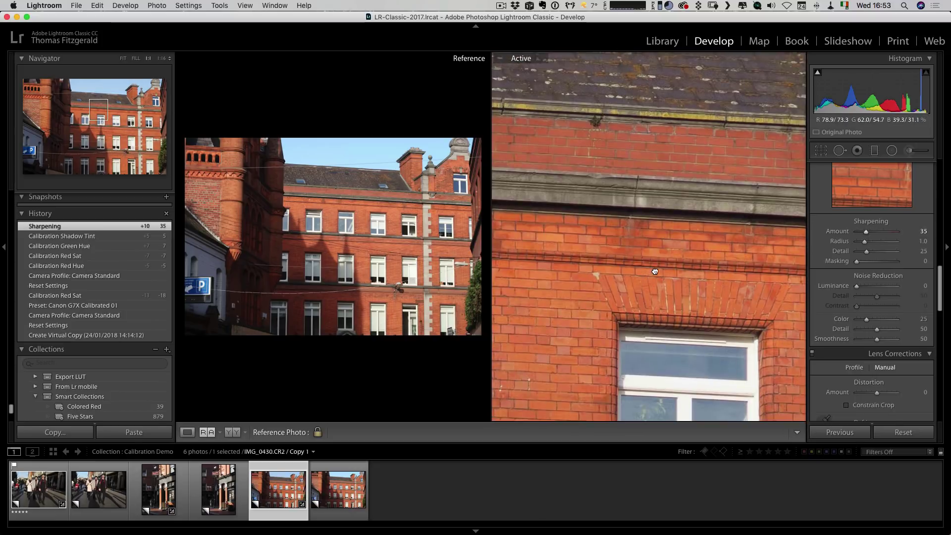
click(655, 272)
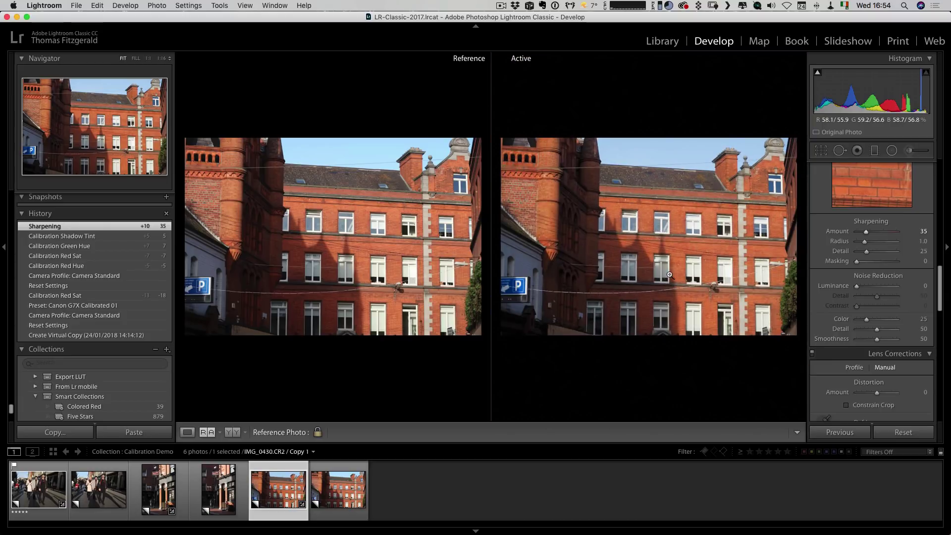
Start a new develop preset with all settings cleared, stored in the --Setup Presets folder
scroll(56, 226, up, 5)
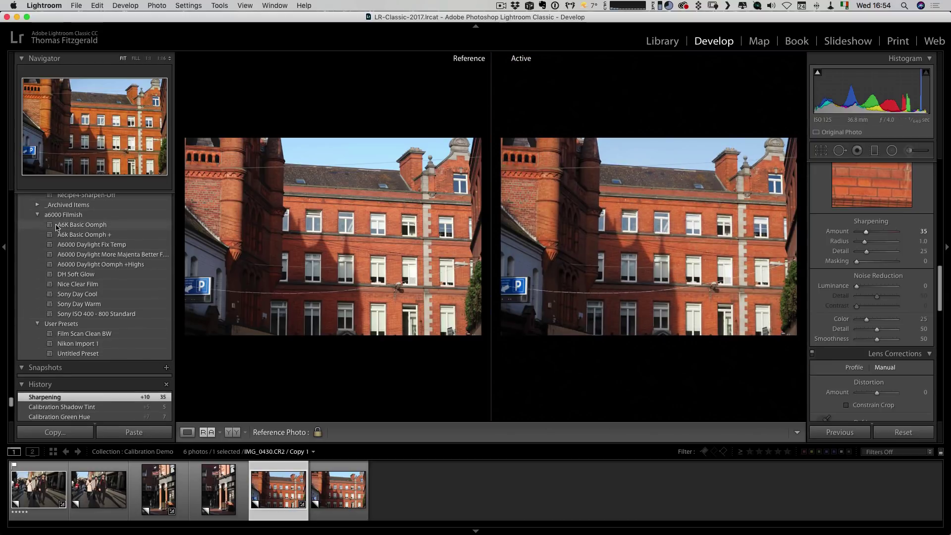
scroll(55, 226, up, 10)
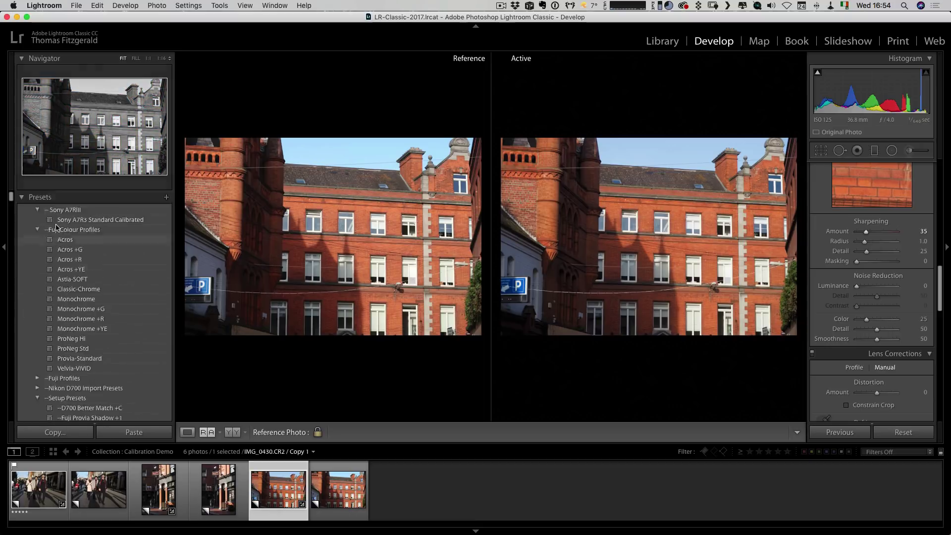
click(166, 197)
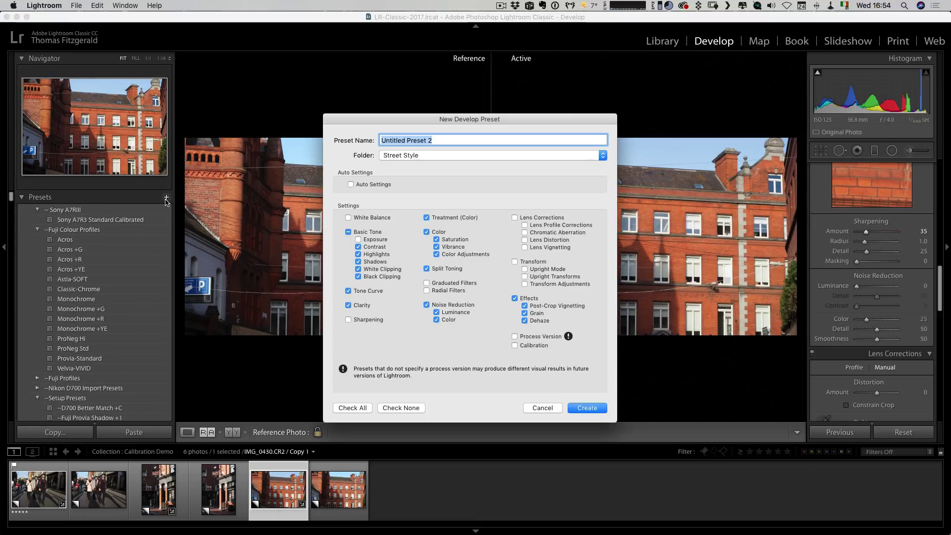
click(401, 408)
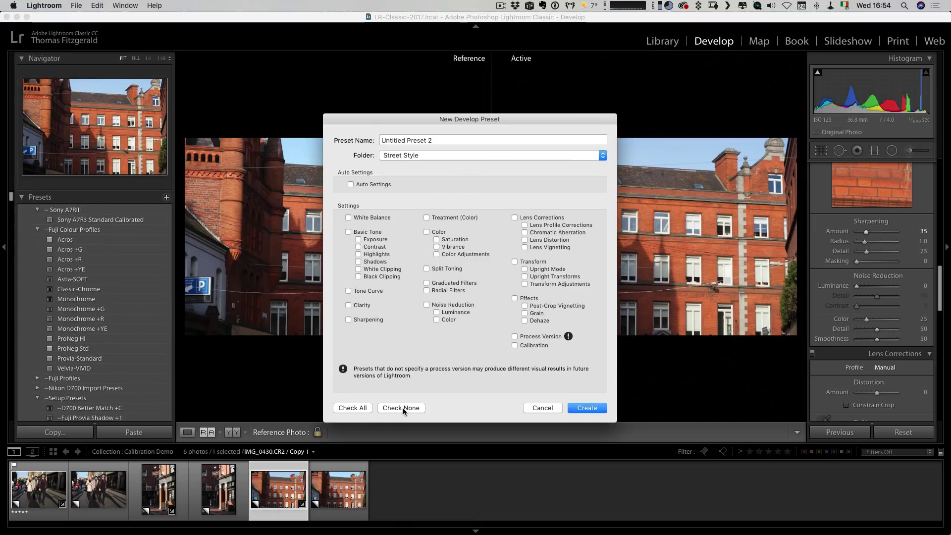
click(411, 155)
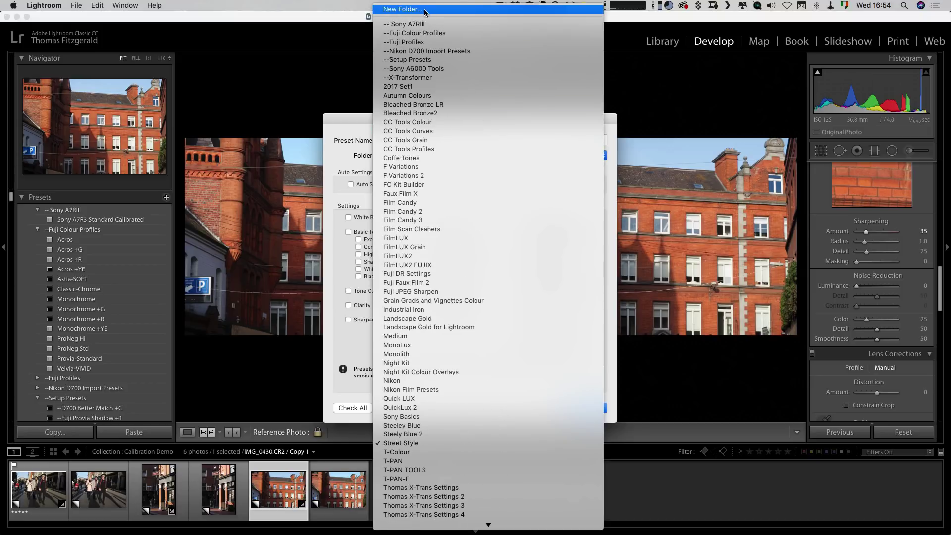
click(437, 61)
Name the preset 'G7X Calibrated', include Calibration, Process Version and Sharpening, and create it
triple_click(450, 138)
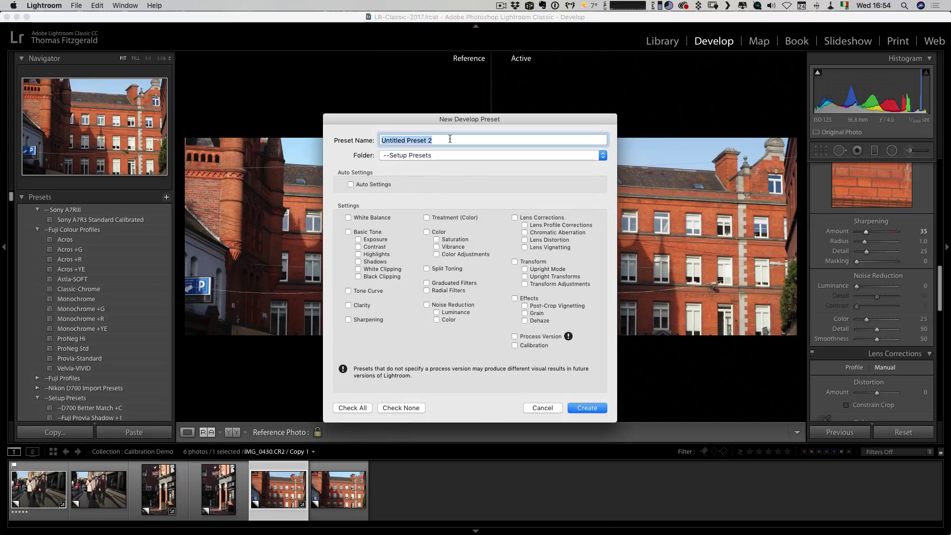
text(G)
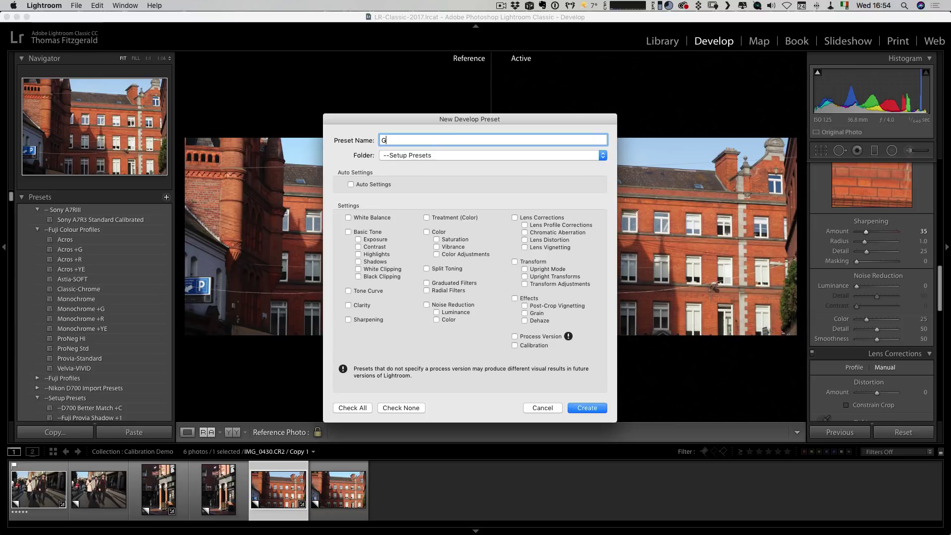
text(7X Calibrated)
click(521, 347)
click(538, 337)
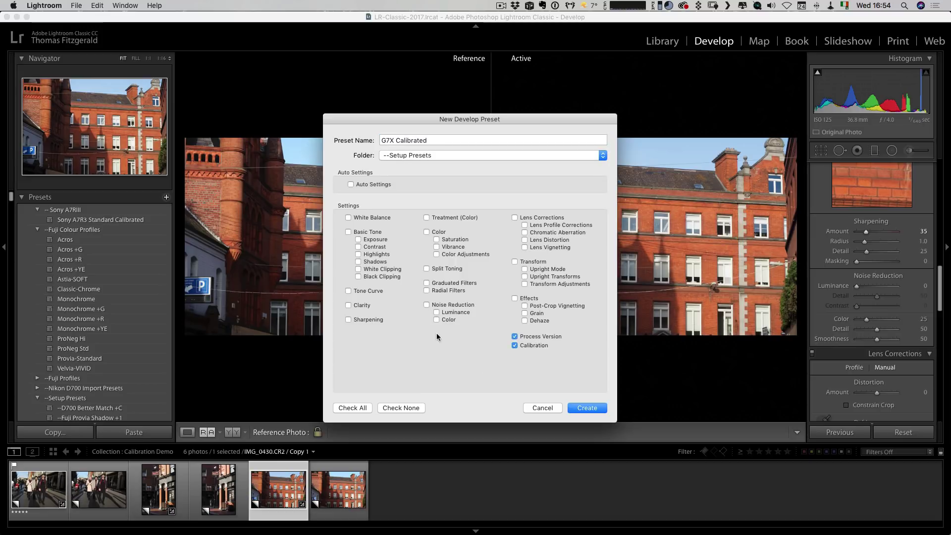
click(365, 322)
click(586, 408)
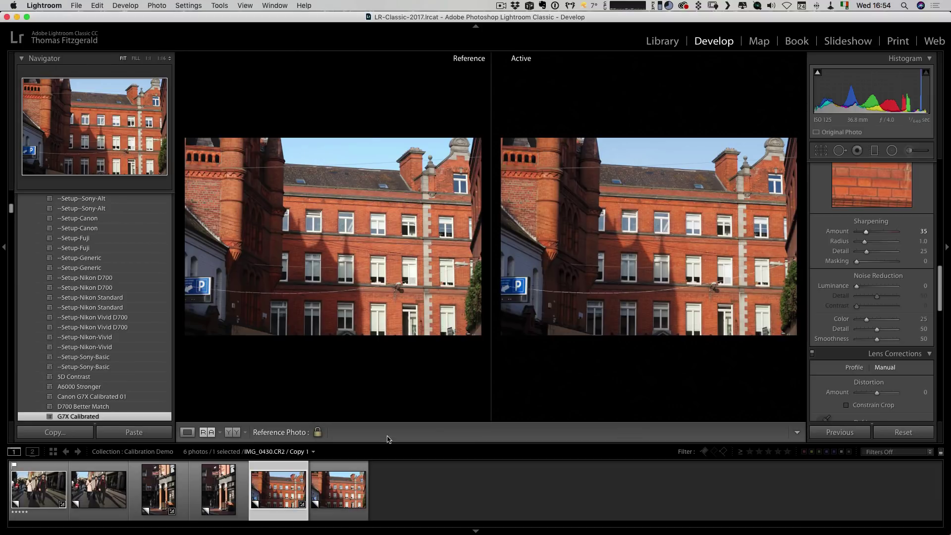
In Loupe view, apply G7X Calibrated to the street photo, then open the pub photo
click(187, 432)
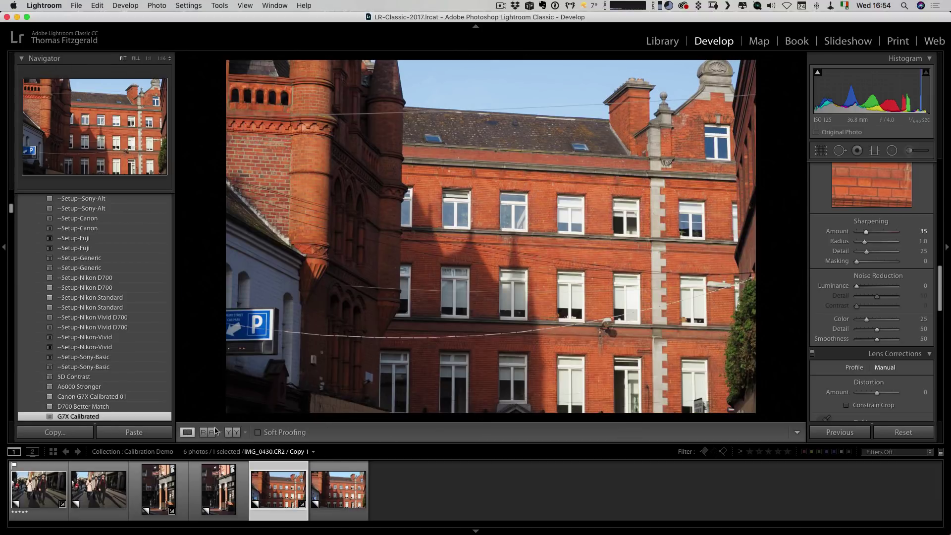
click(48, 491)
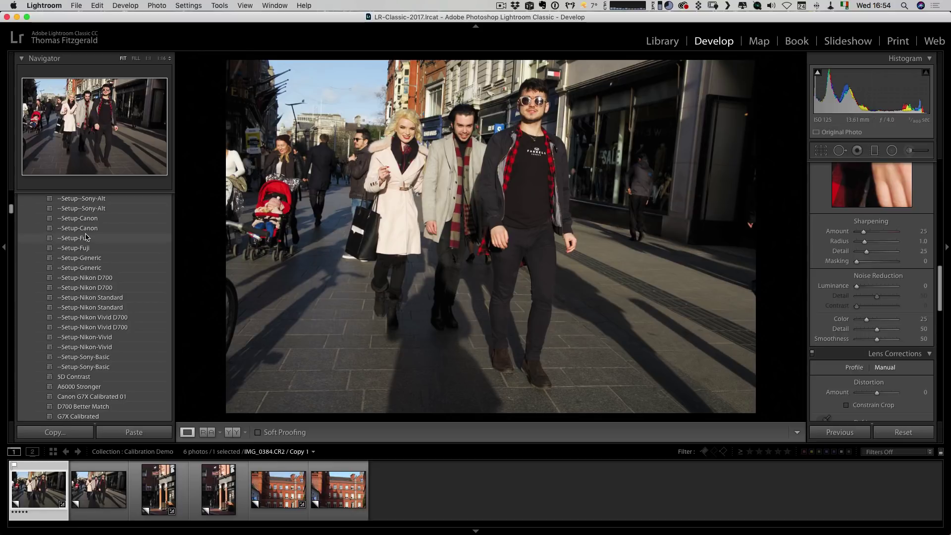
scroll(87, 237, up, 10)
scroll(86, 237, down, 15)
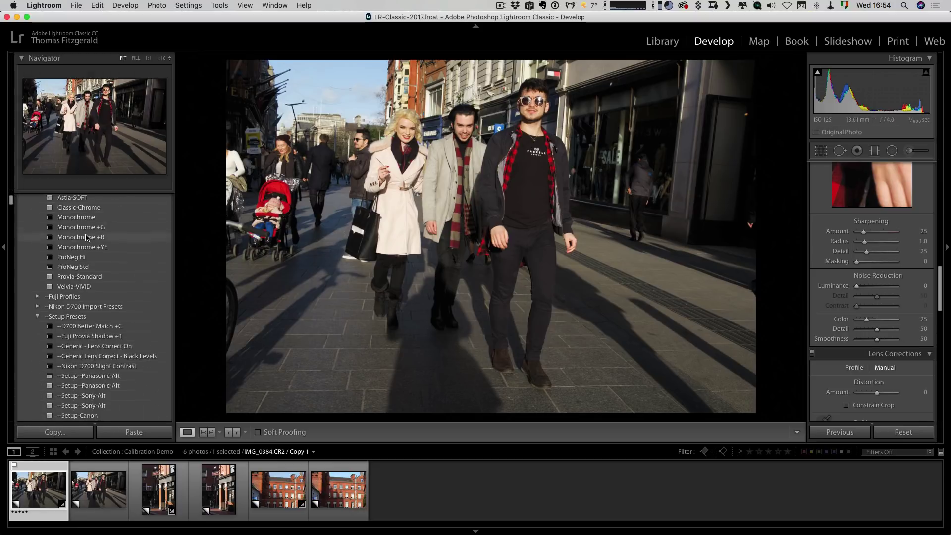
scroll(87, 247, down, 10)
click(92, 286)
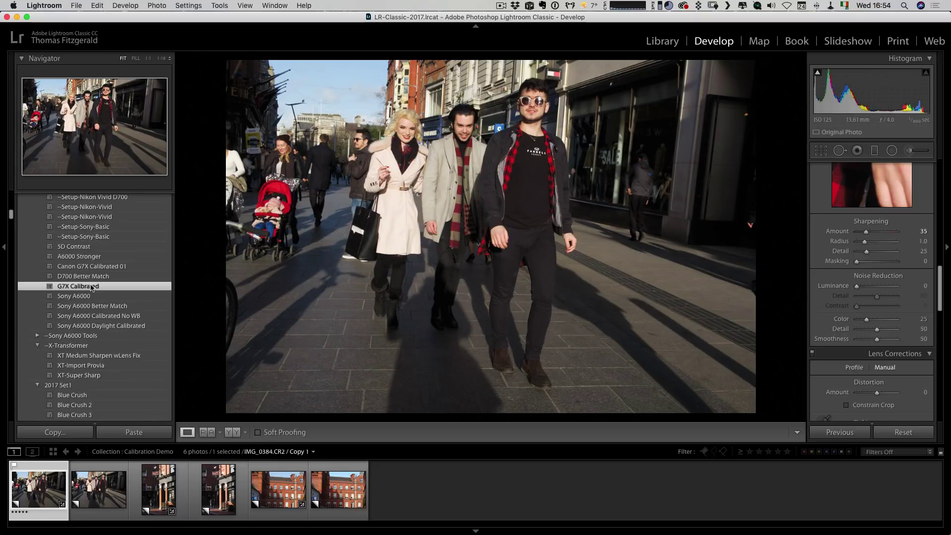
click(164, 504)
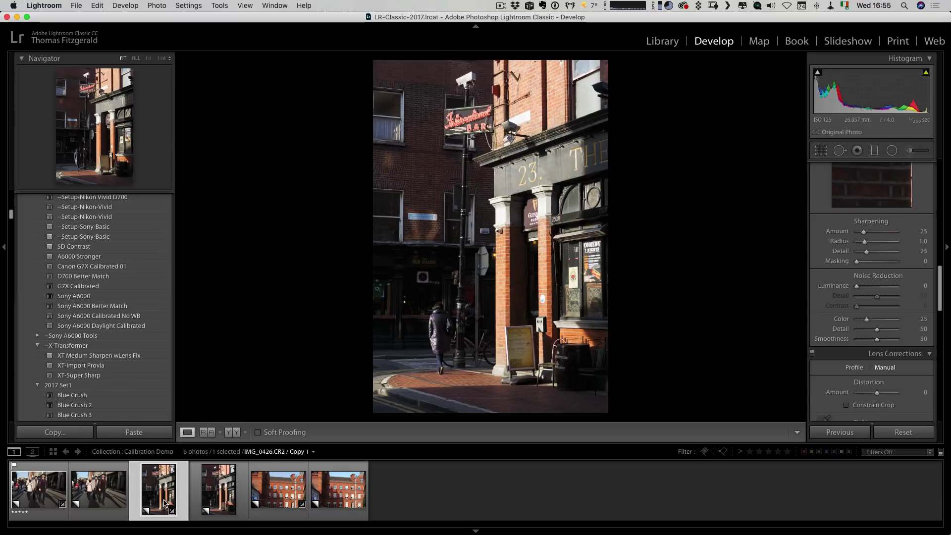
Apply G7X Calibrated to the pub photo IMG_0426.CR2 / Copy 1, raising its sharpening to 35
click(214, 493)
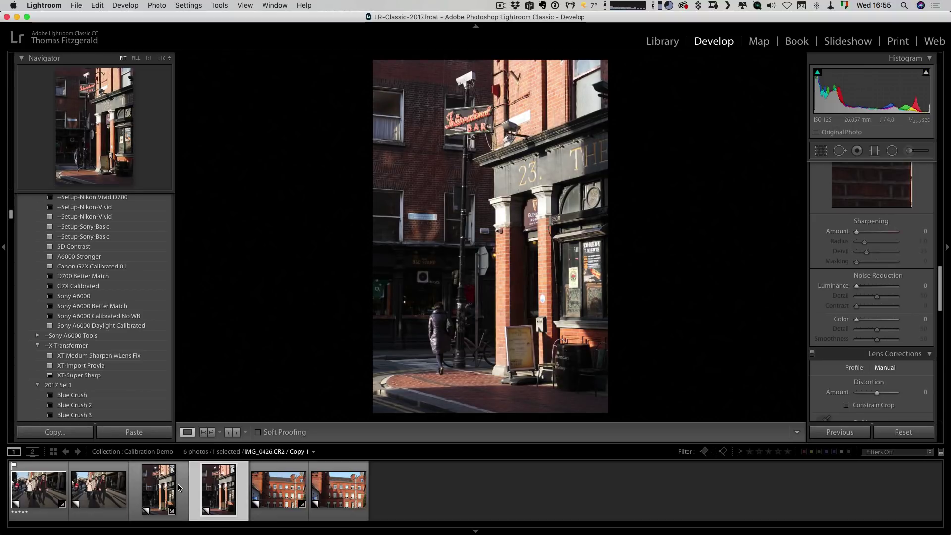
click(162, 488)
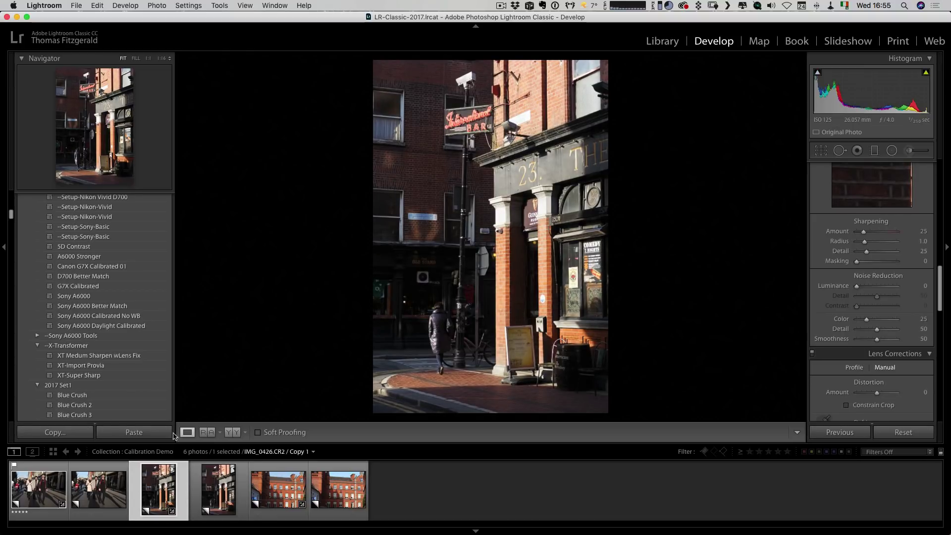
click(84, 287)
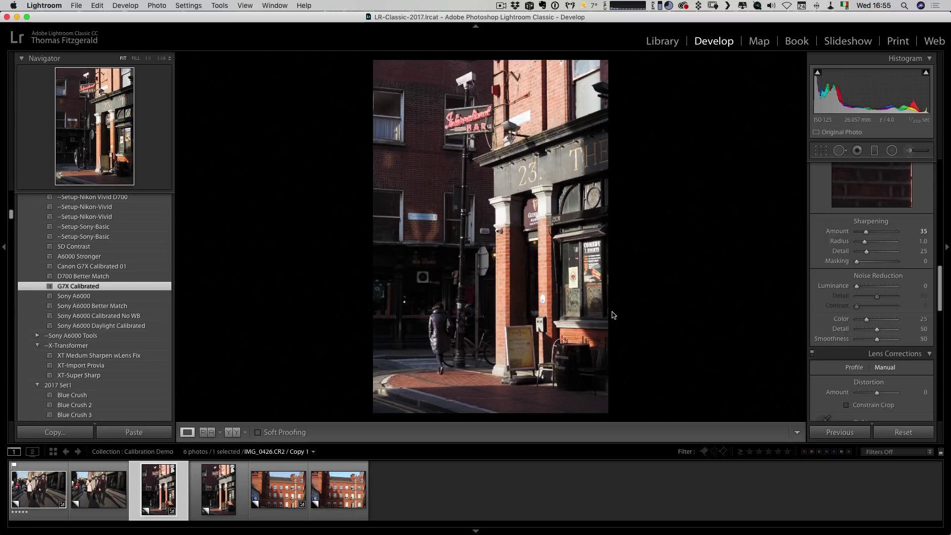
right_click(90, 286)
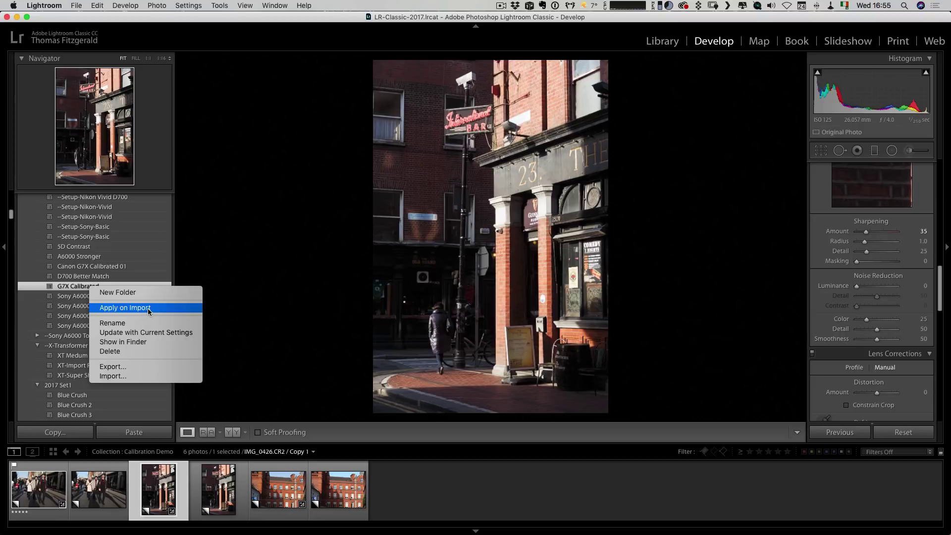
key(Escape)
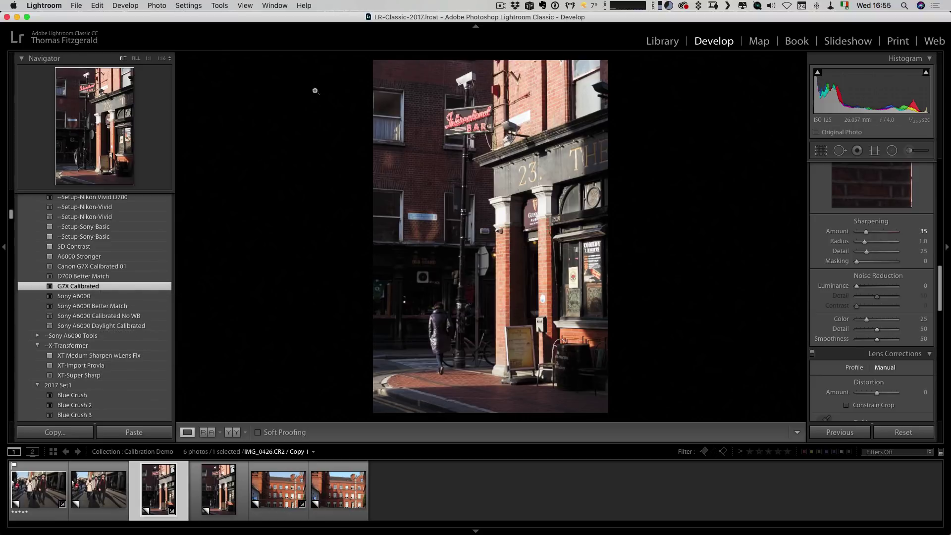
Make the pub photo's current develop settings the default for Canon PowerShot G7 X Mark II raw files
click(179, 6)
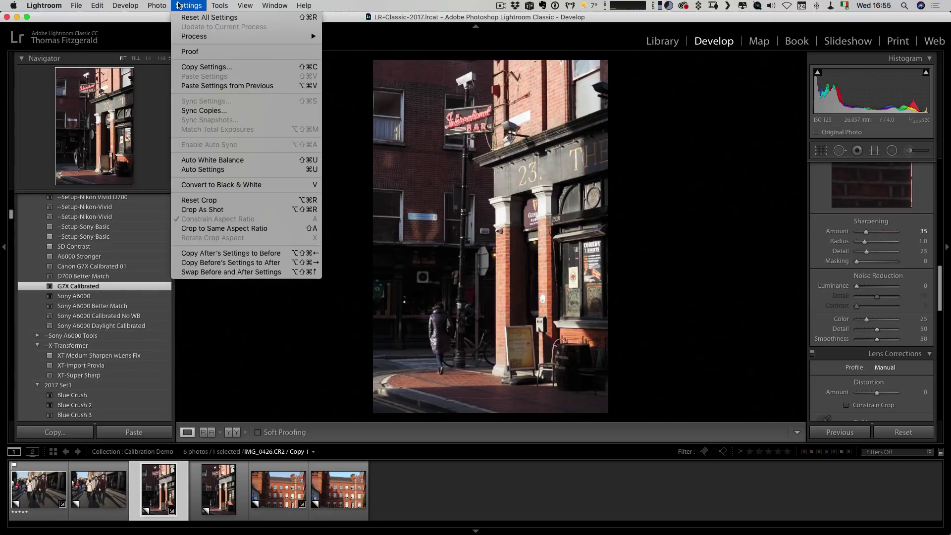
mouse_move(135, 3)
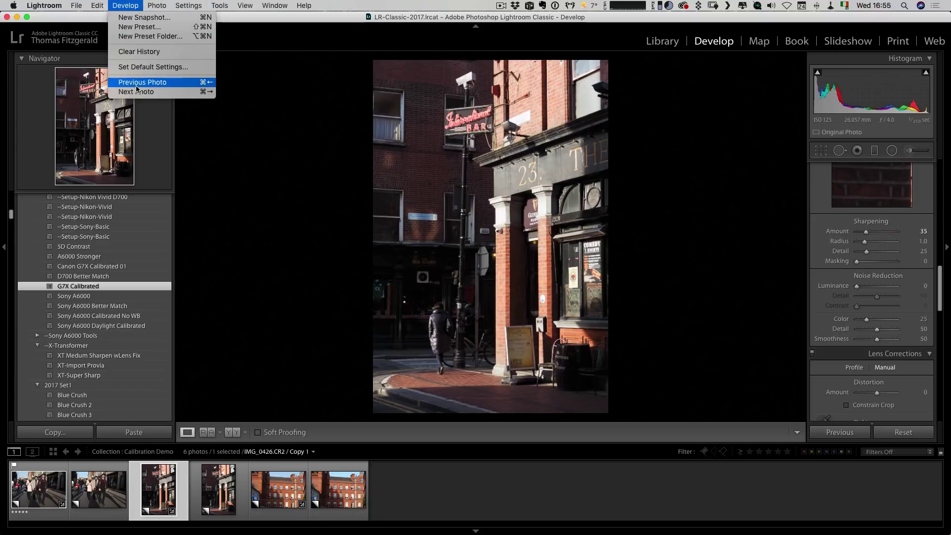
click(142, 67)
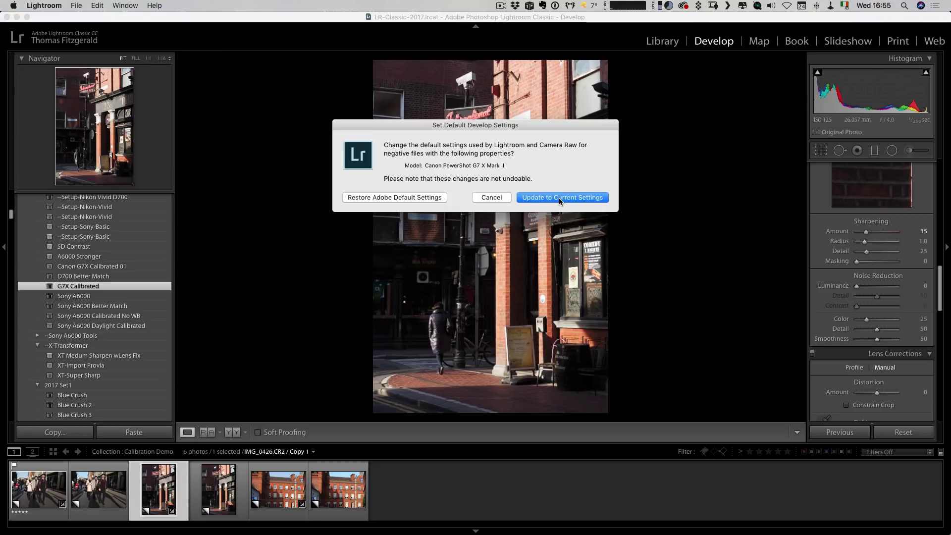
click(558, 198)
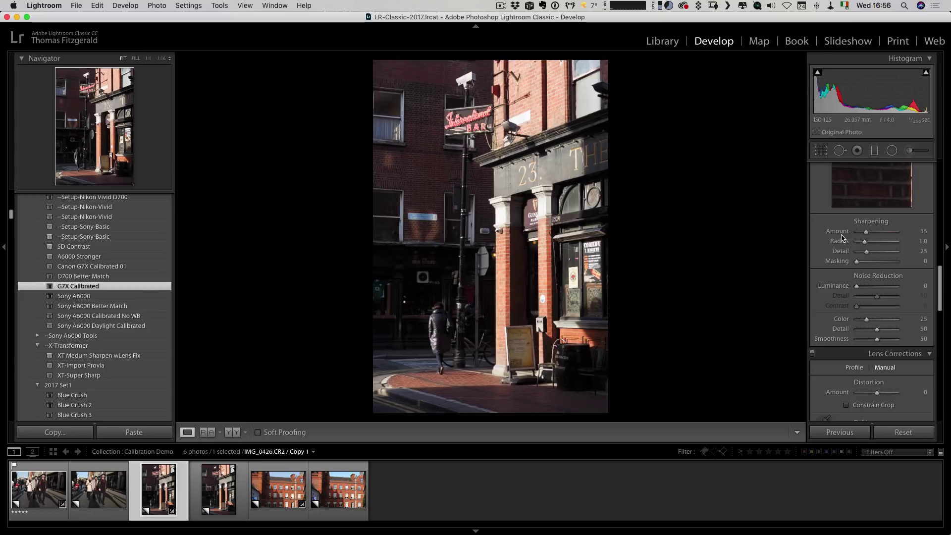
scroll(841, 237, down, 8)
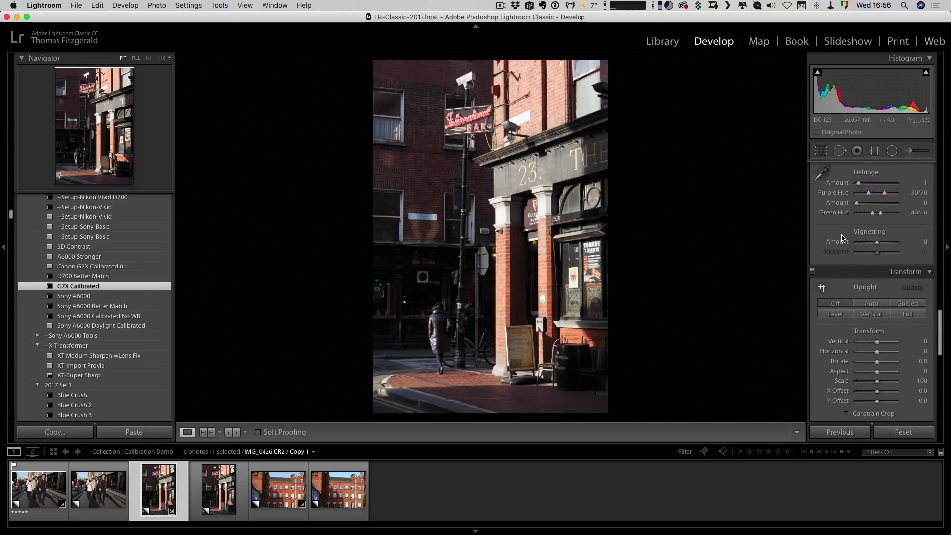
scroll(841, 238, down, 8)
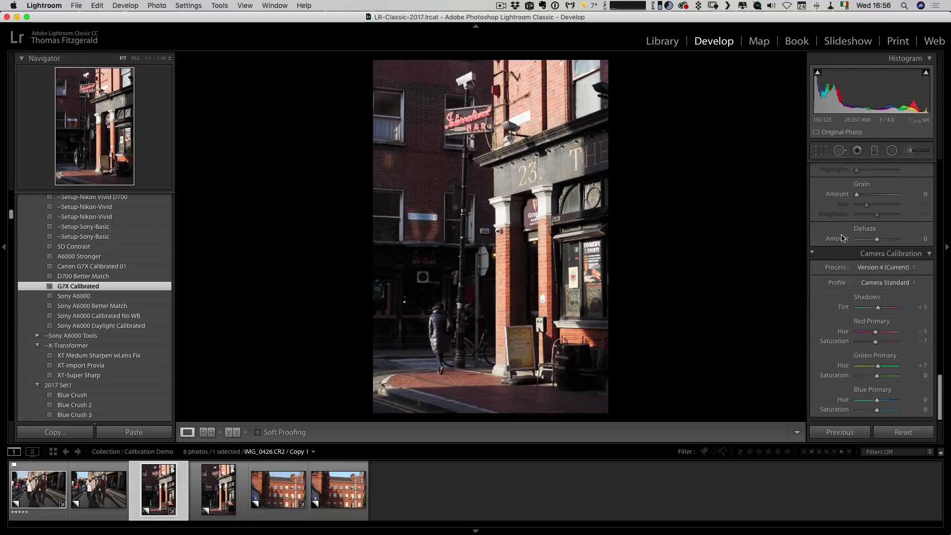